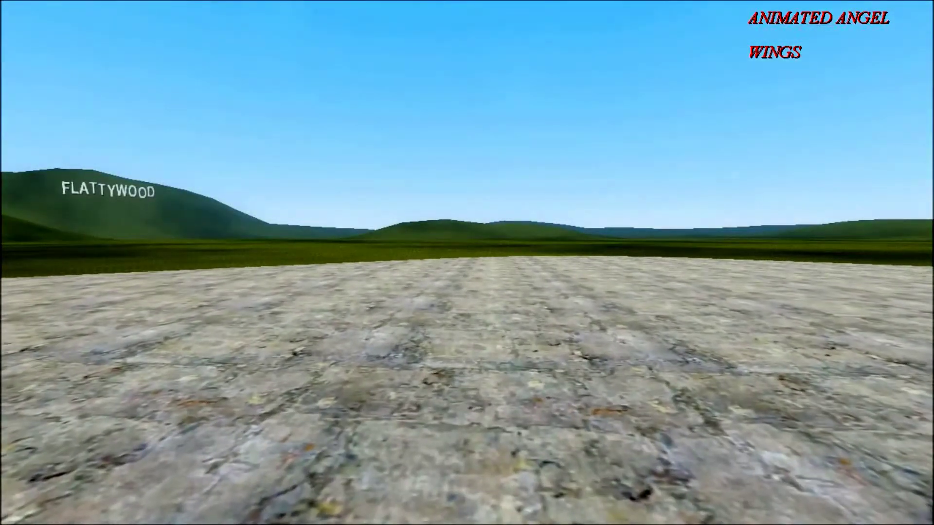
Equip the White Angel Wings from the Entities spawn menu.
key(q)
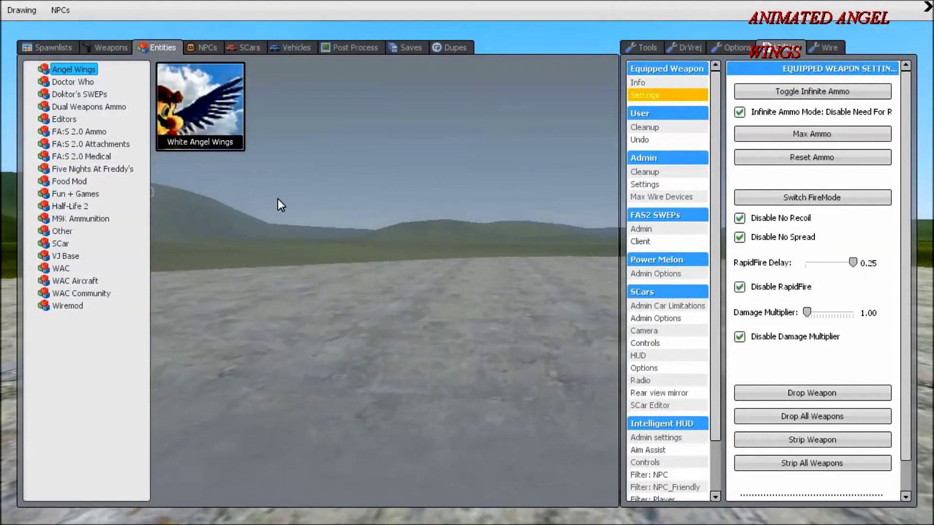
click(219, 145)
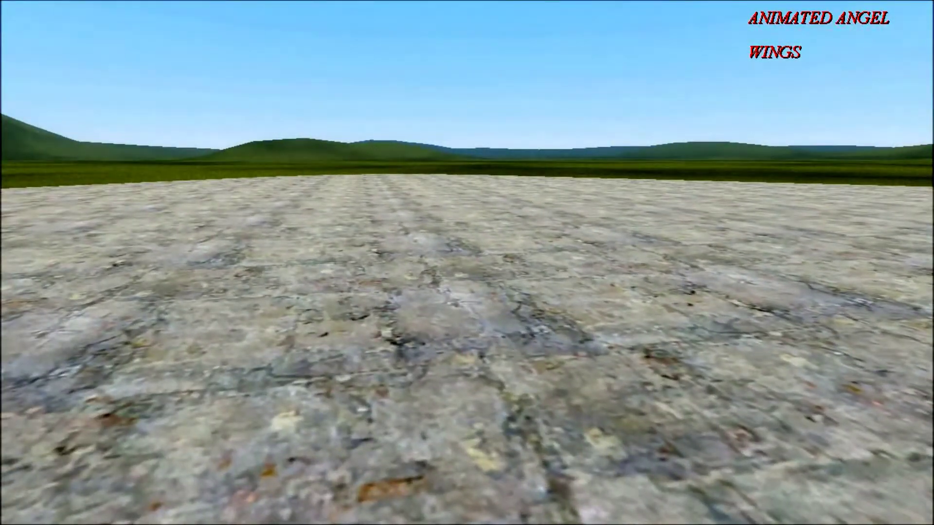
key(c)
Enable third-person view to see the winged character from behind.
click(763, 85)
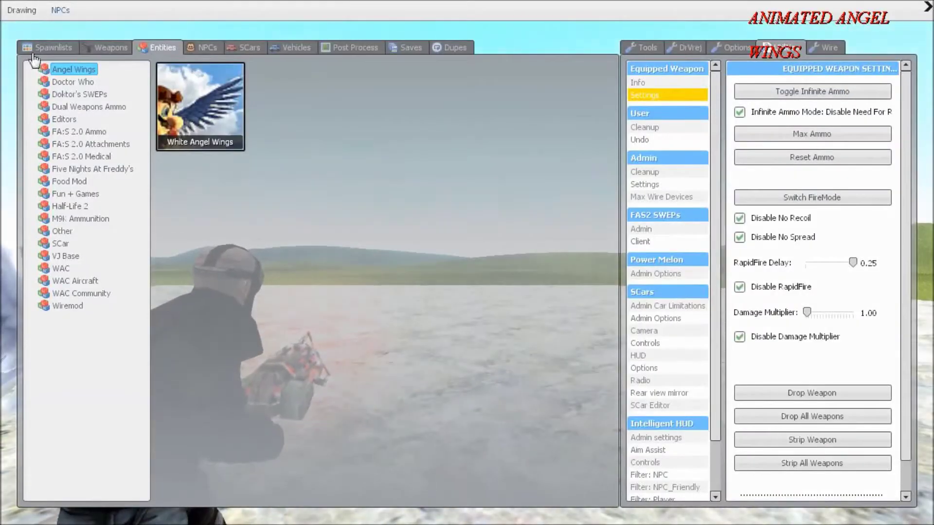
Respawn the White Angel Wings on the character from the Entities list.
click(39, 52)
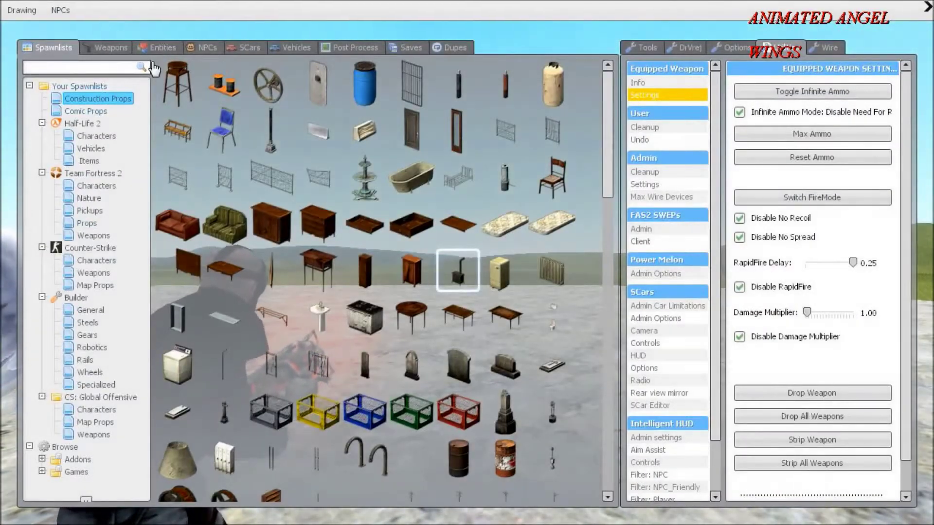
click(159, 49)
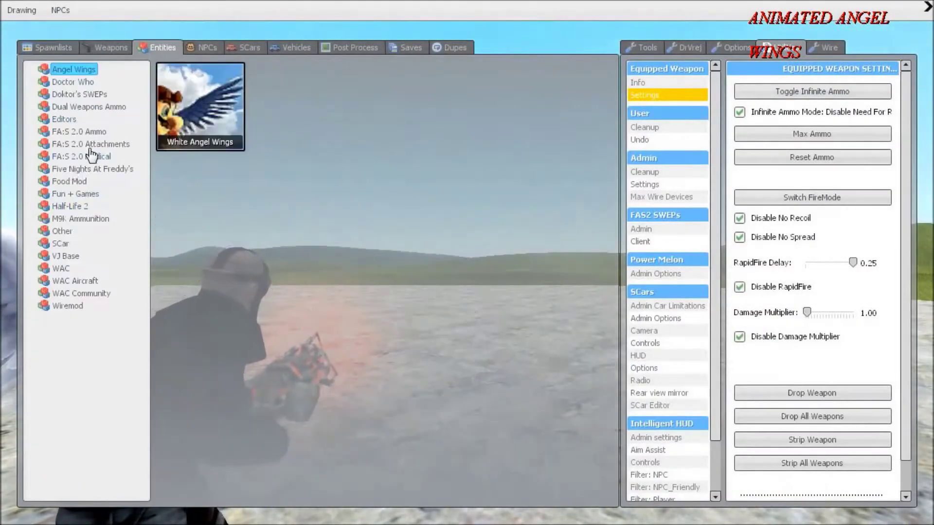
click(183, 86)
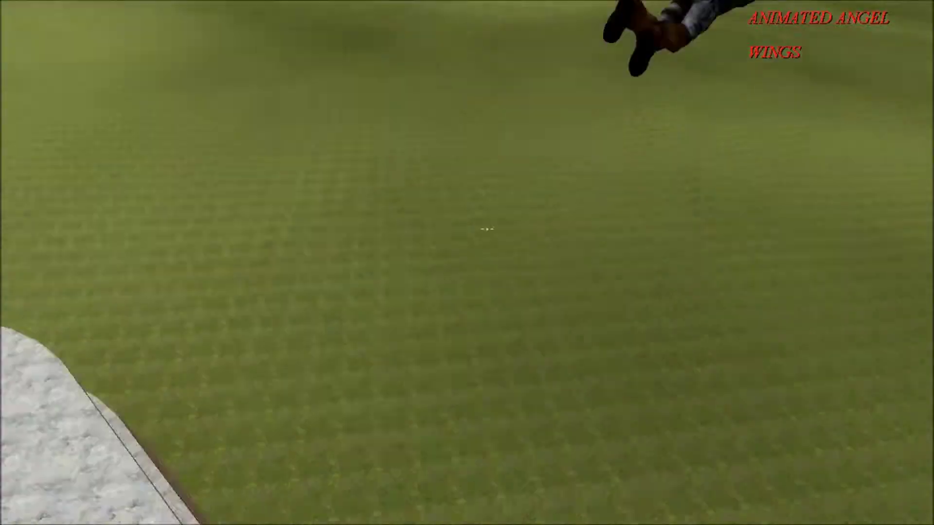